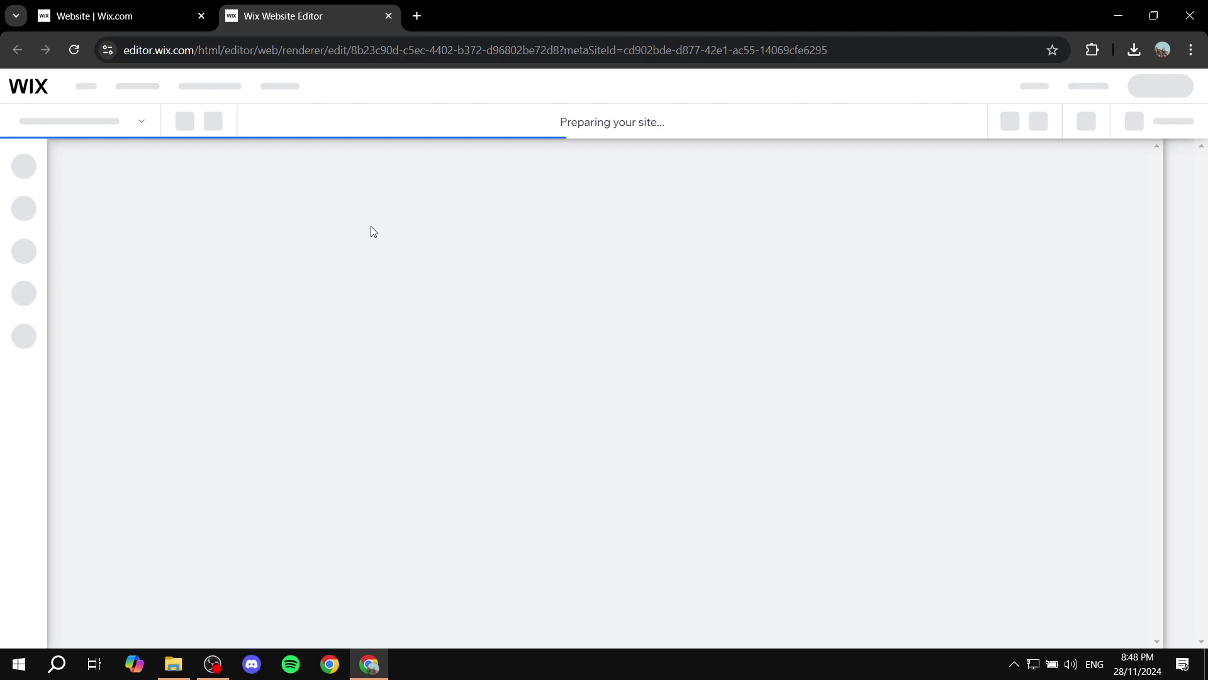
# - Add the existing Tutorial.png from the site files to the empty section as an image
pyautogui.scroll(1, 712, 262)
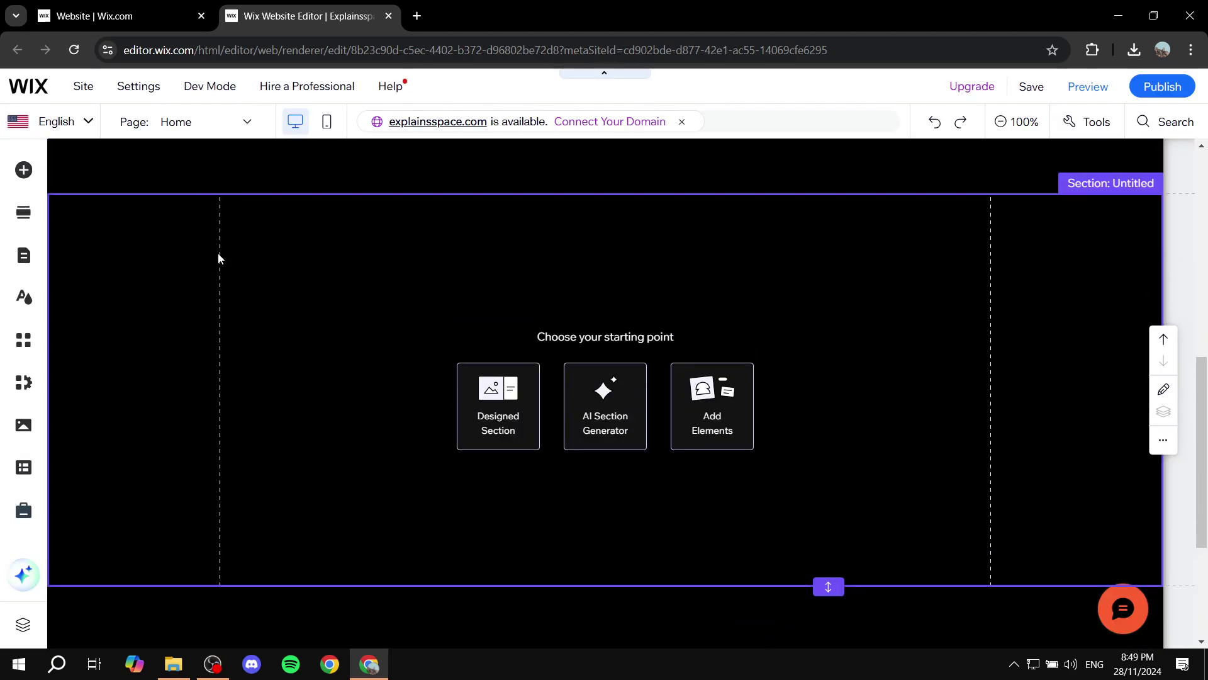
pyautogui.click(26, 170)
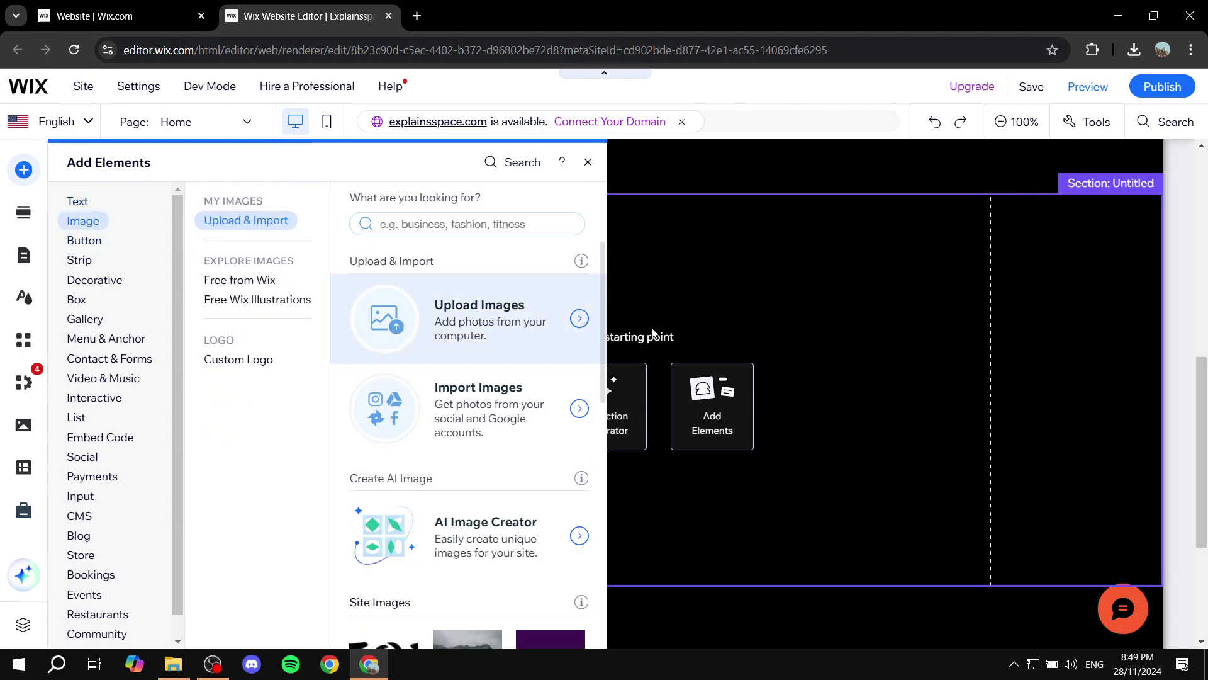
pyautogui.click(527, 291)
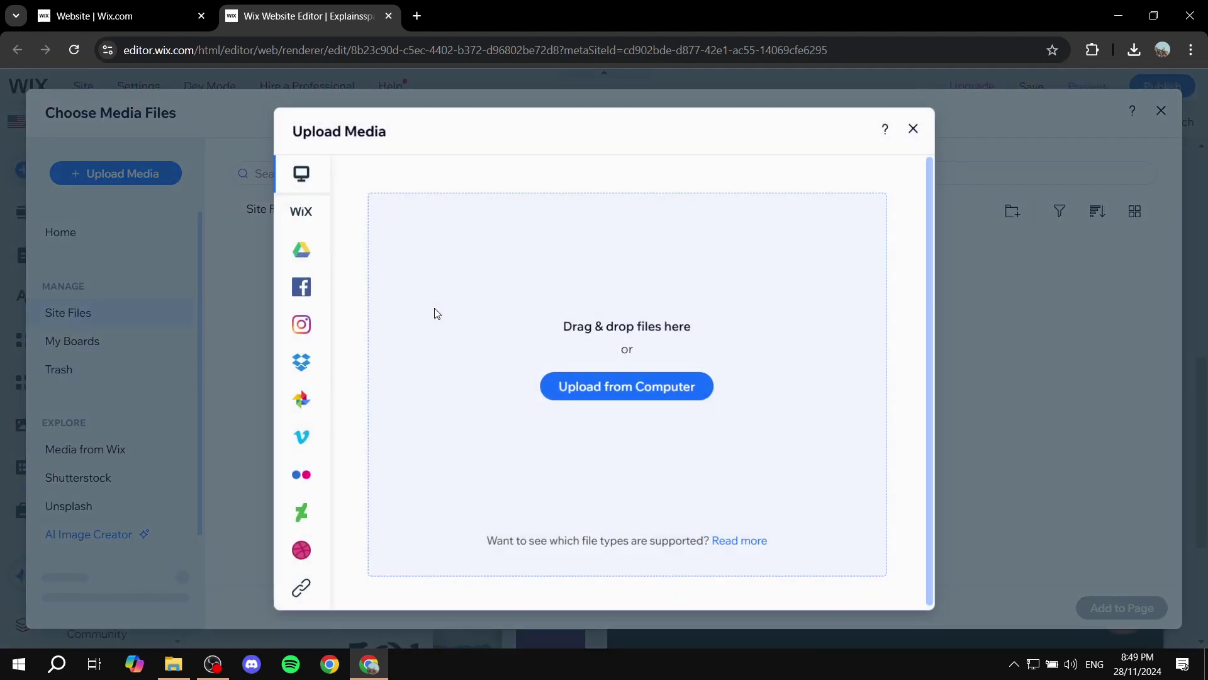
pyautogui.click(915, 127)
pyautogui.click(293, 321)
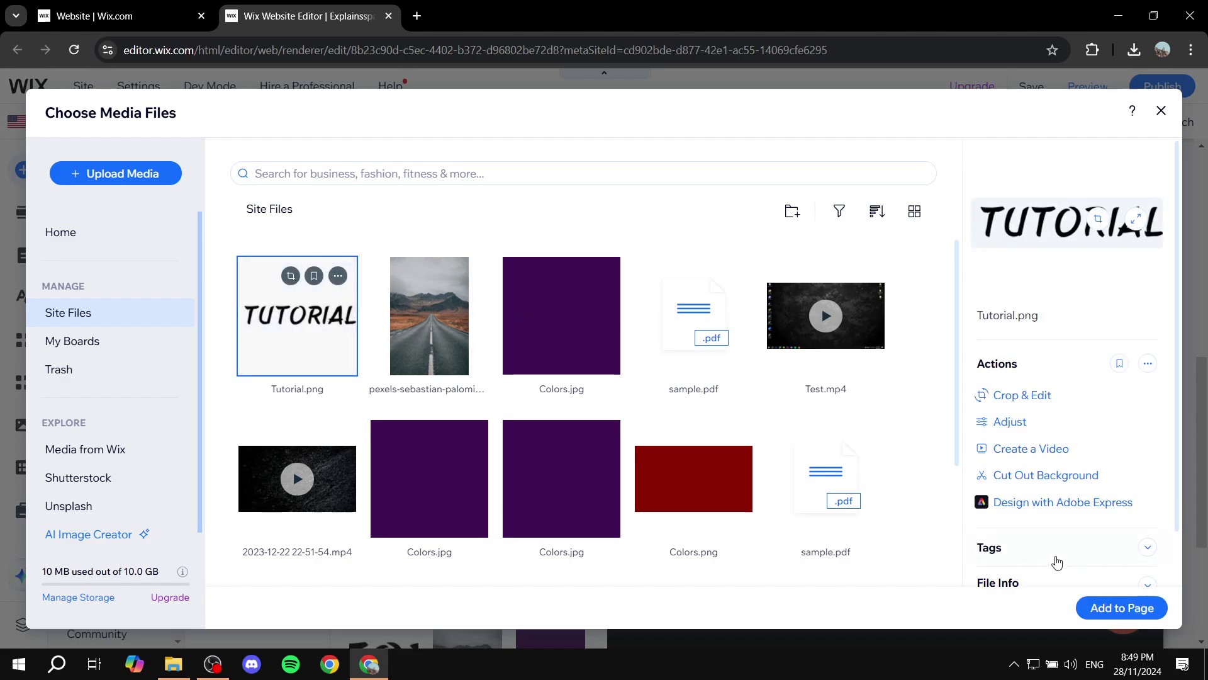
pyautogui.click(1143, 614)
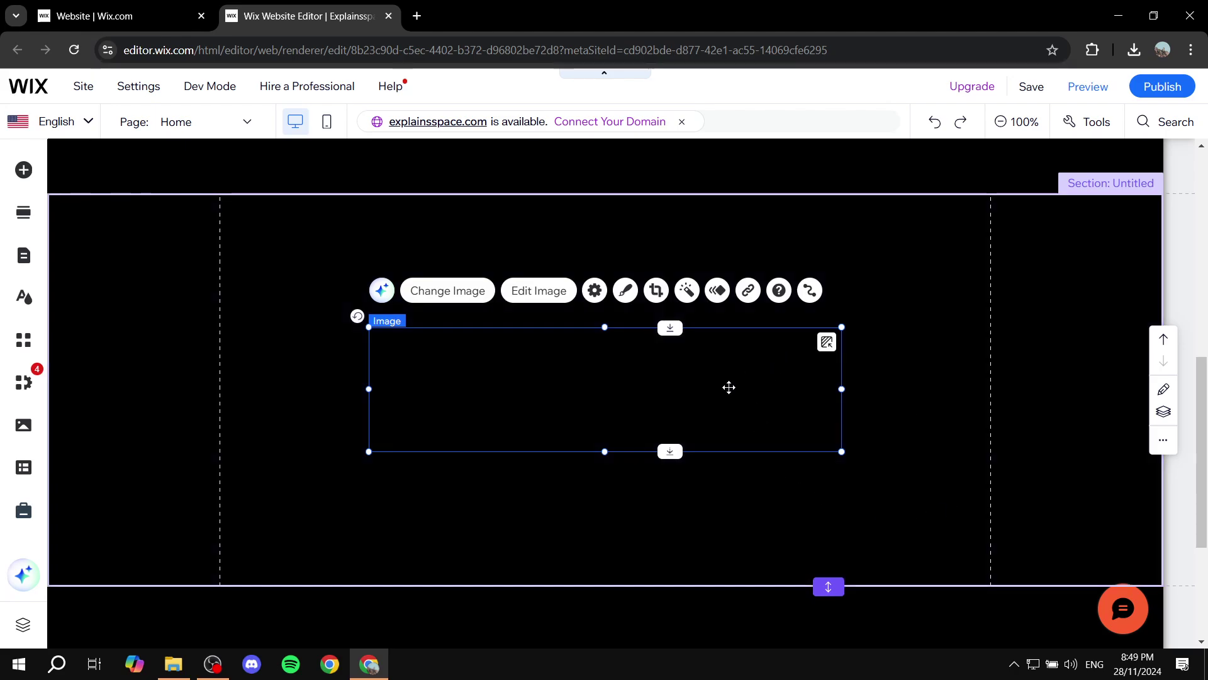
# - Nudge the image up-left and swap its picture for the mountain road photo
pyautogui.moveTo(728, 385)
pyautogui.mouseDown()
pyautogui.moveTo(728, 310)
pyautogui.moveTo(706, 383)
pyautogui.mouseUp()
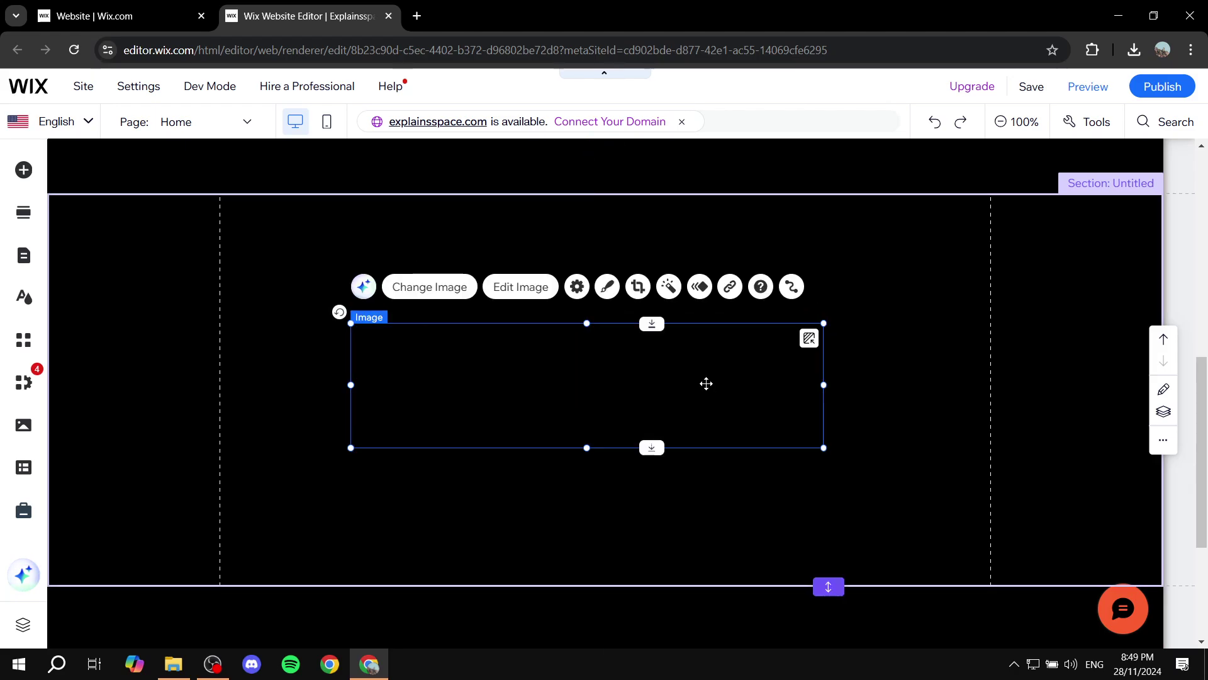
pyautogui.doubleClick(706, 383)
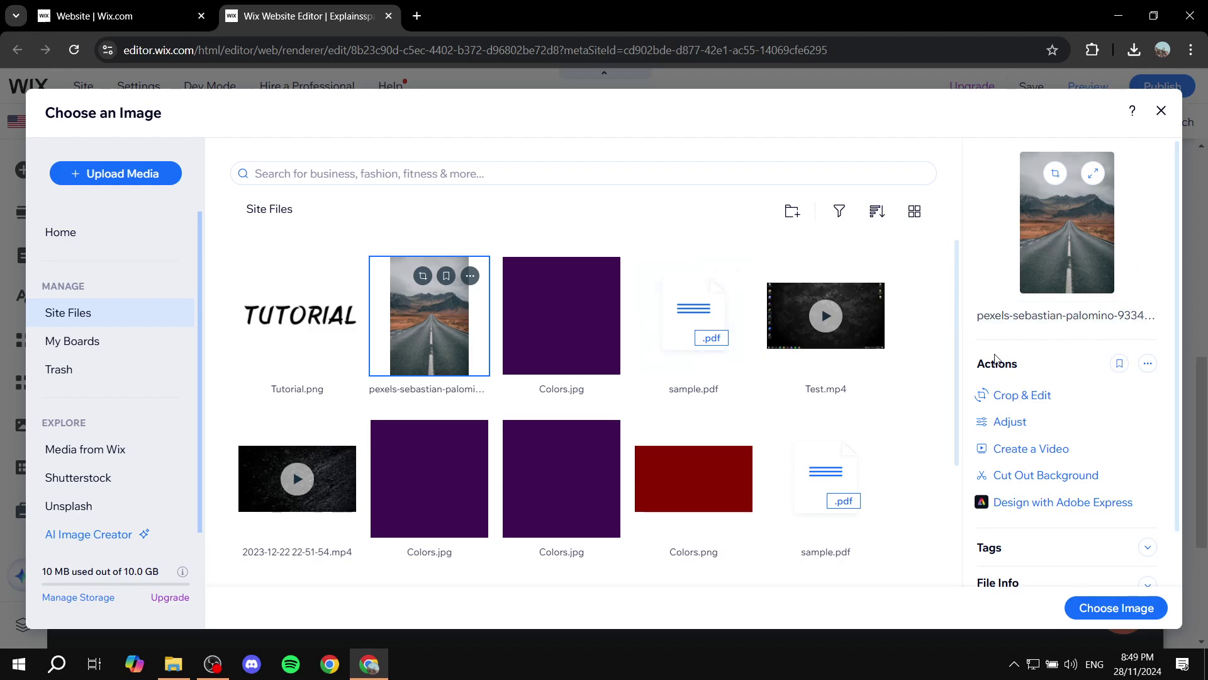
pyautogui.click(1137, 613)
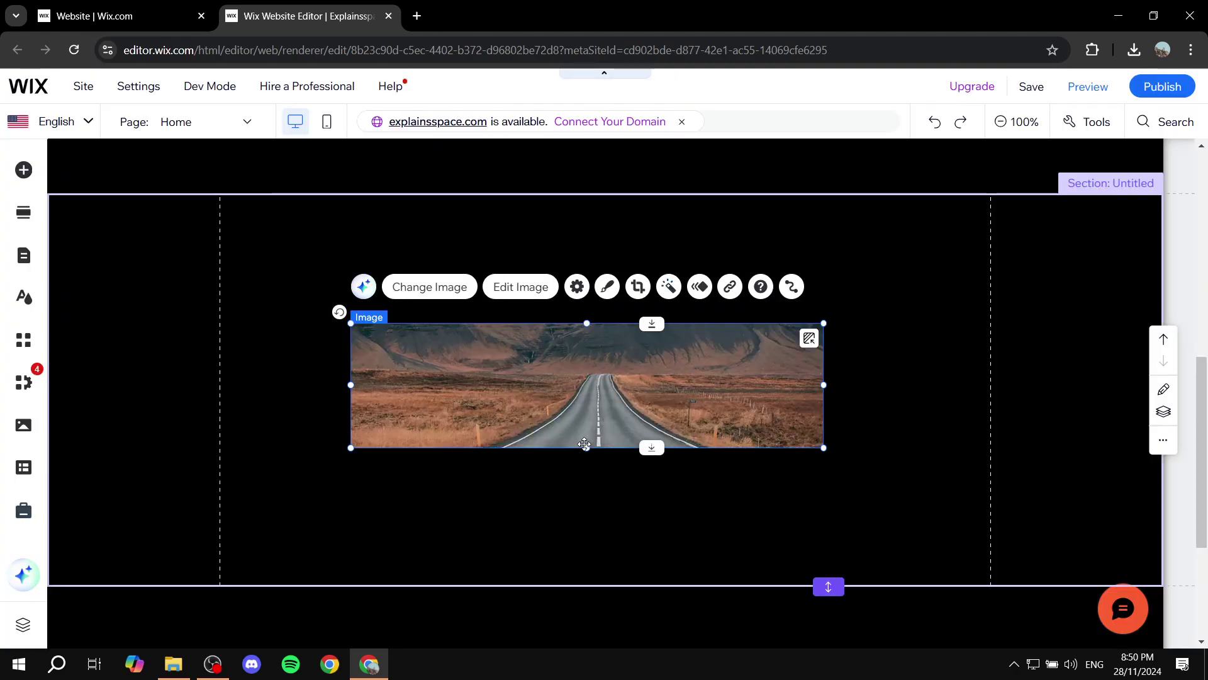
# - Stretch the road image taller from its bottom and top edges
pyautogui.moveTo(584, 444); pyautogui.dragTo(577, 559)
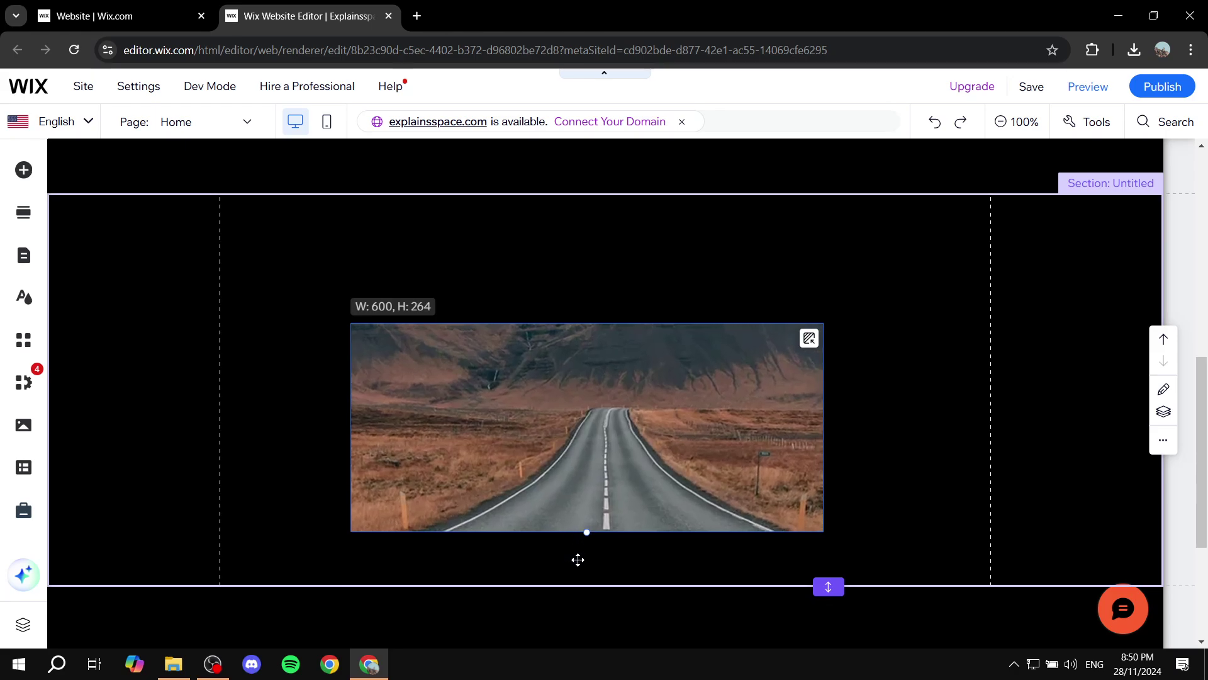
pyautogui.click(604, 364)
pyautogui.moveTo(587, 323)
pyautogui.mouseDown()
pyautogui.moveTo(604, 197)
pyautogui.moveTo(599, 234)
pyautogui.mouseUp()
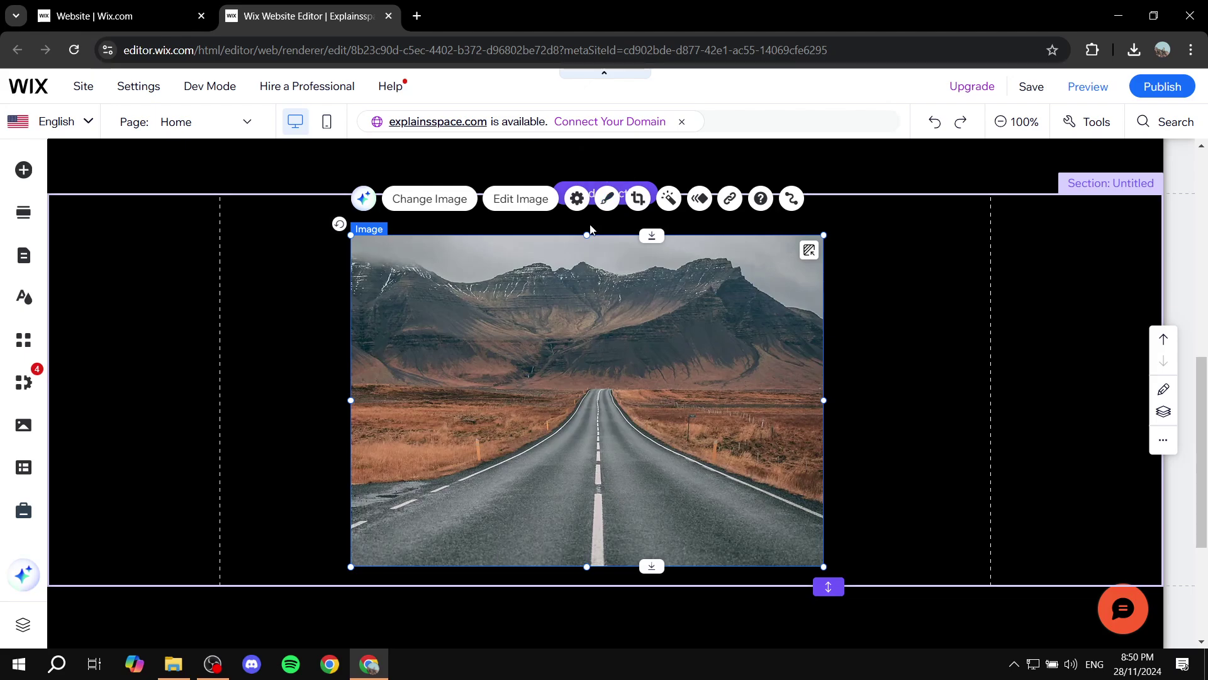
pyautogui.moveTo(585, 235); pyautogui.dragTo(586, 219)
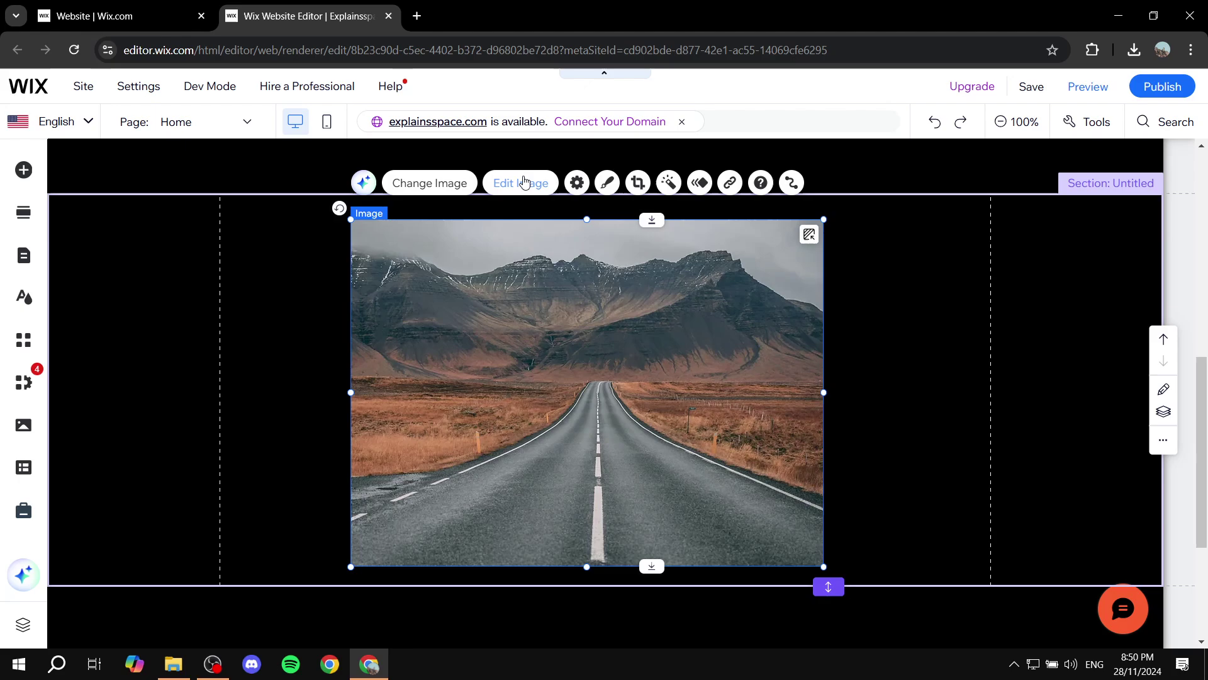
# - Open the road photo's crop in Photo Studio and trim the bottom to 2000 × 2609 px
pyautogui.click(520, 183)
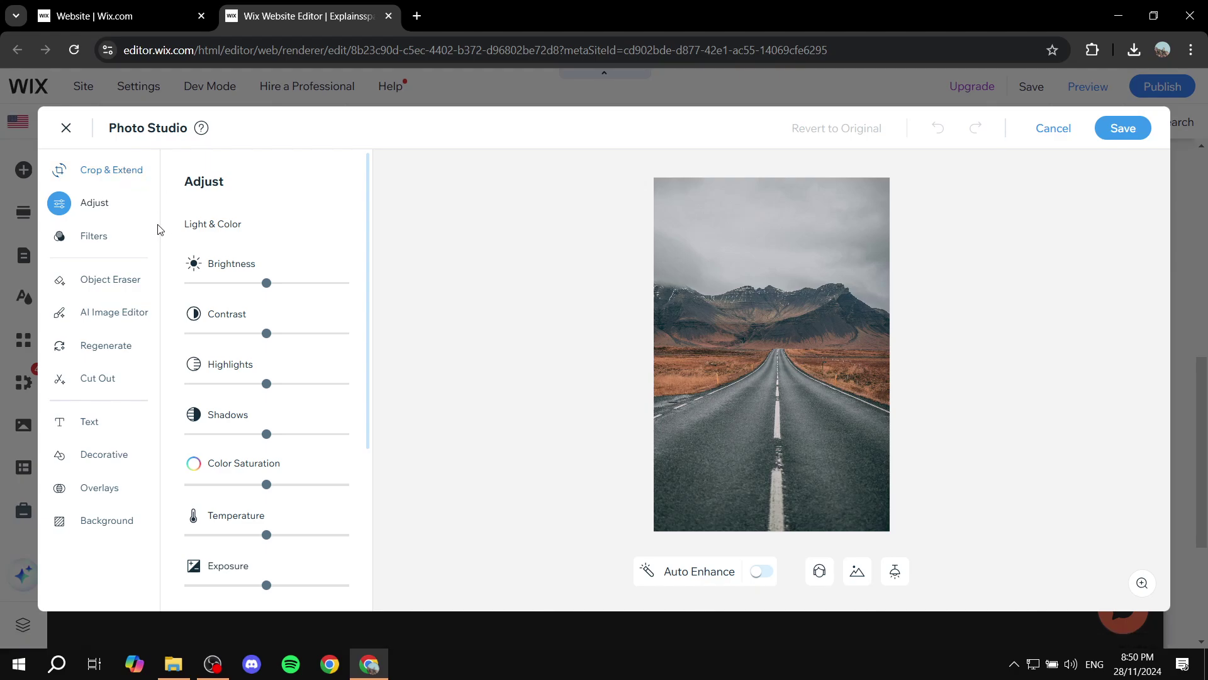
pyautogui.click(109, 173)
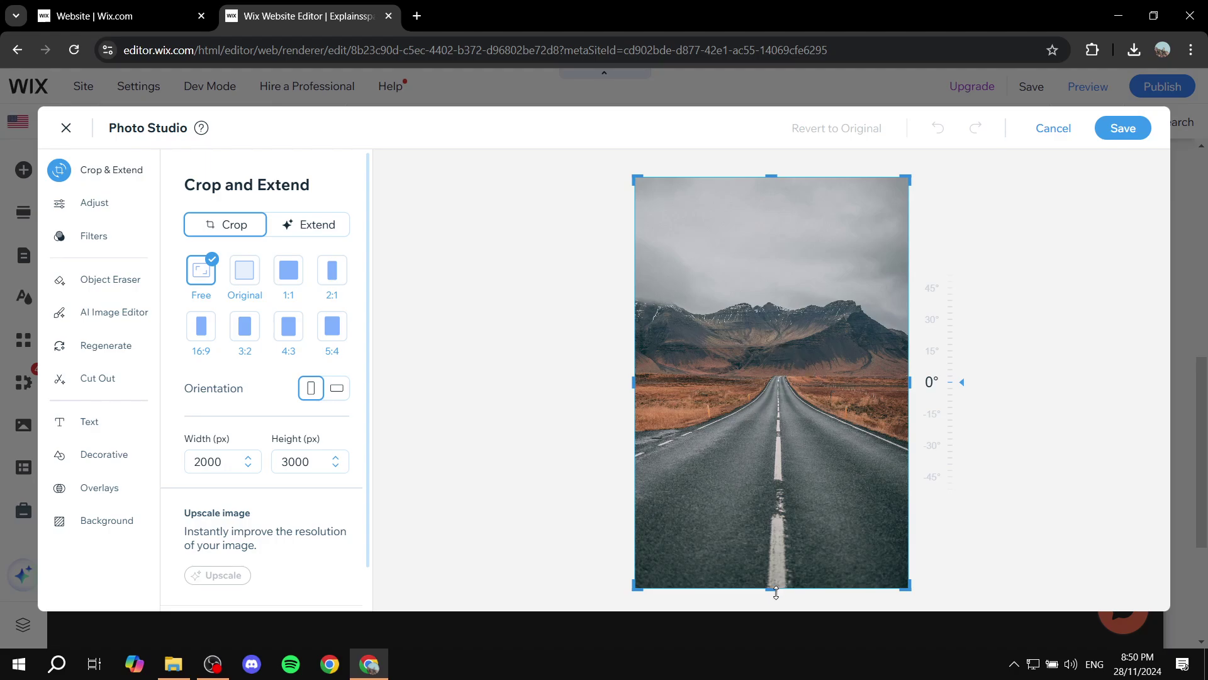
pyautogui.moveTo(771, 588); pyautogui.dragTo(770, 535)
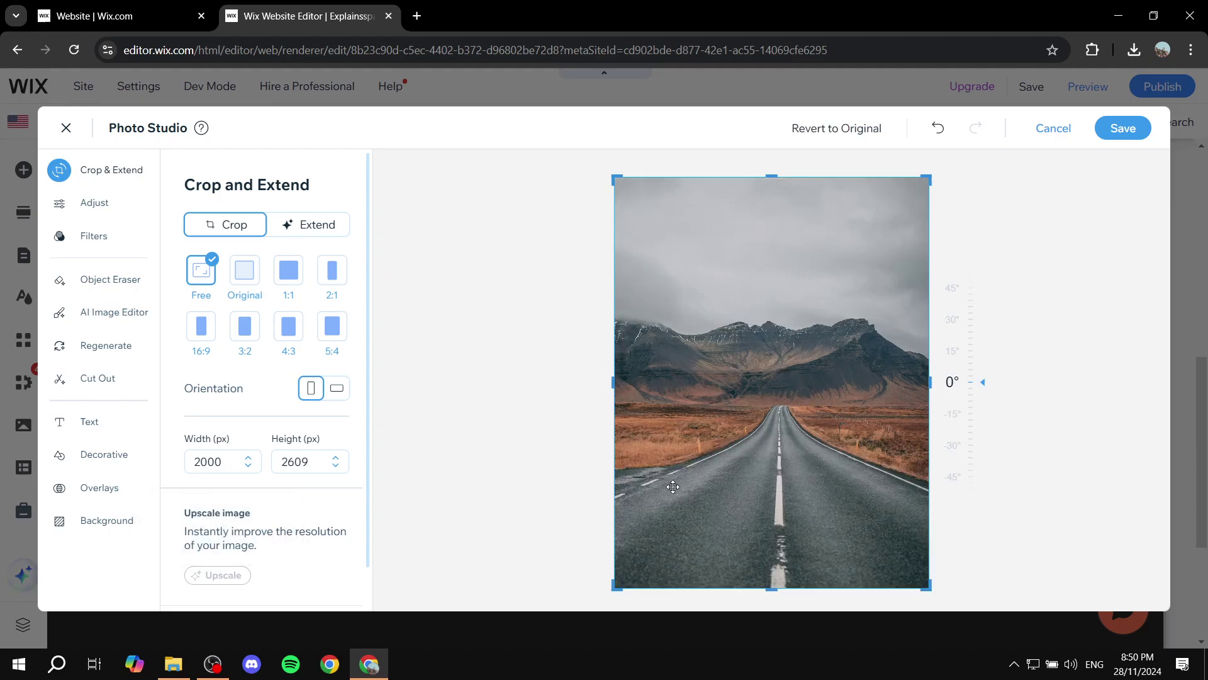
# - Try the Upscale option, which is unavailable for this crop
pyautogui.scroll(-1, 178, 515)
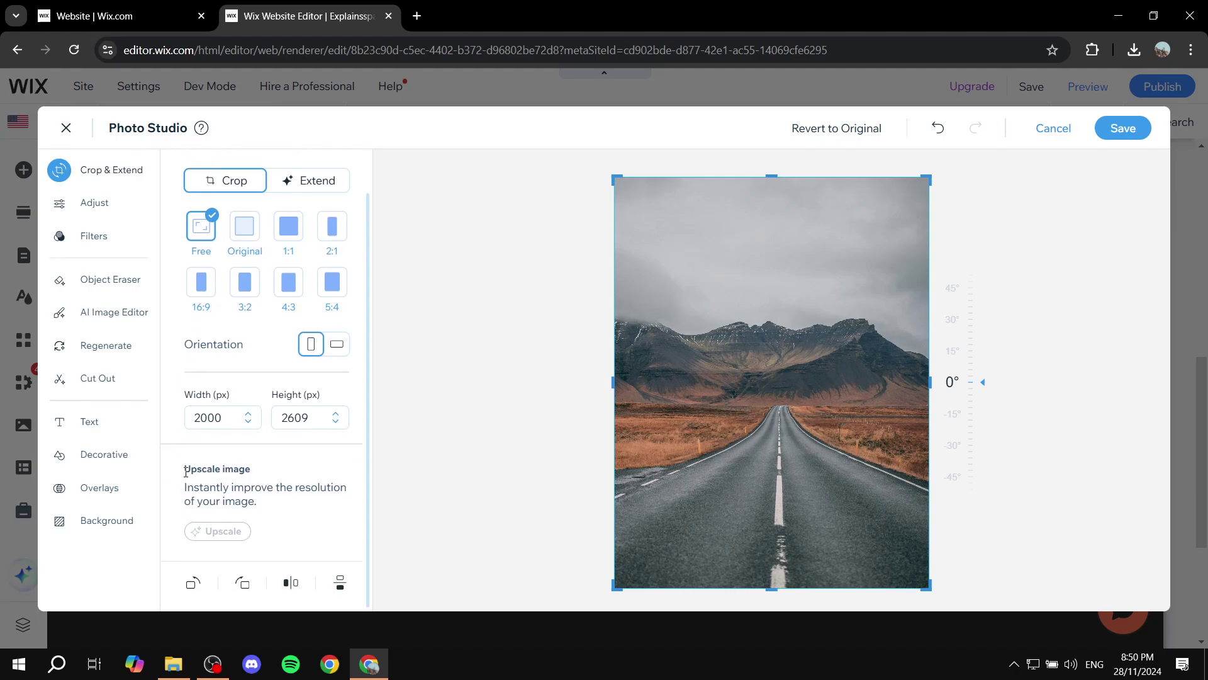
pyautogui.moveTo(185, 472); pyautogui.dragTo(284, 480)
pyautogui.click(284, 481)
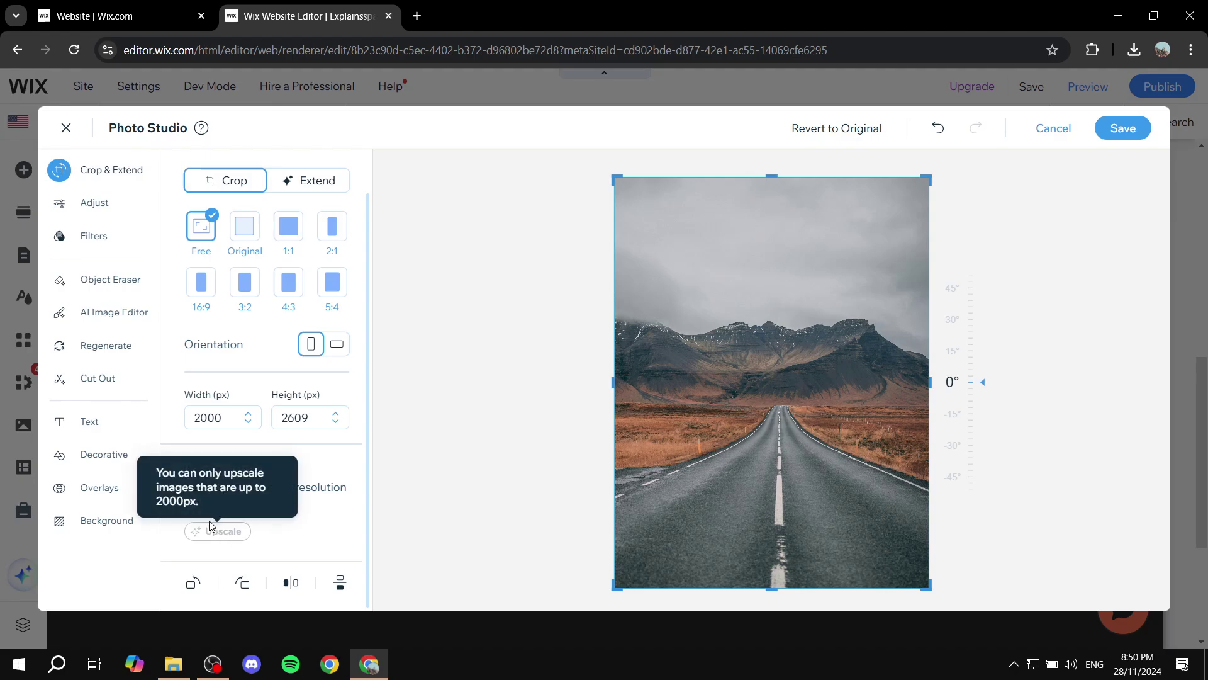
pyautogui.moveTo(218, 531)
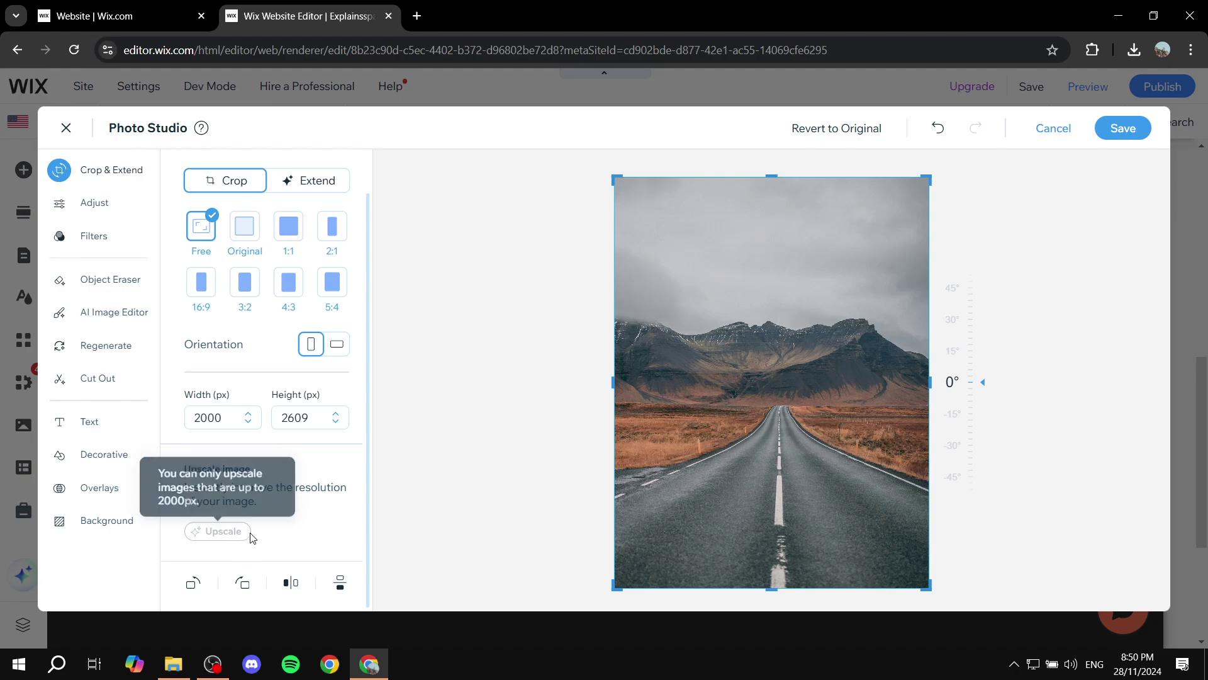
# - Crop the road photo to a 1:1 square and upscale it to 3000 × 3000 px
pyautogui.click(246, 233)
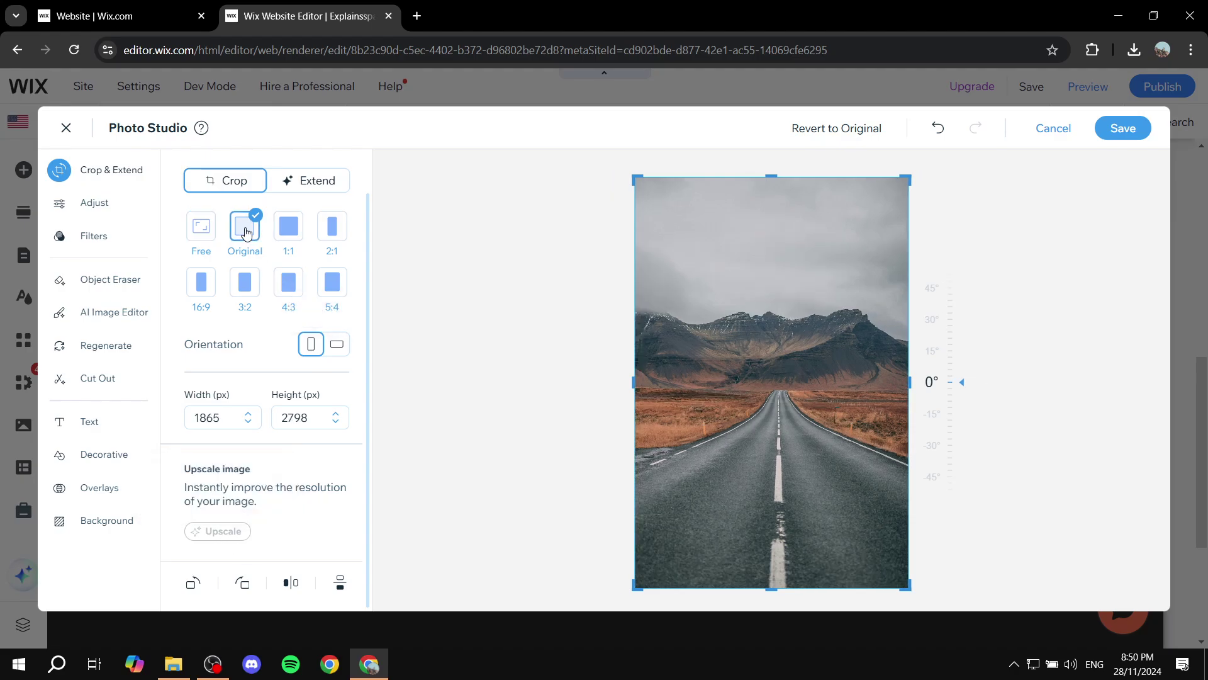
pyautogui.click(288, 228)
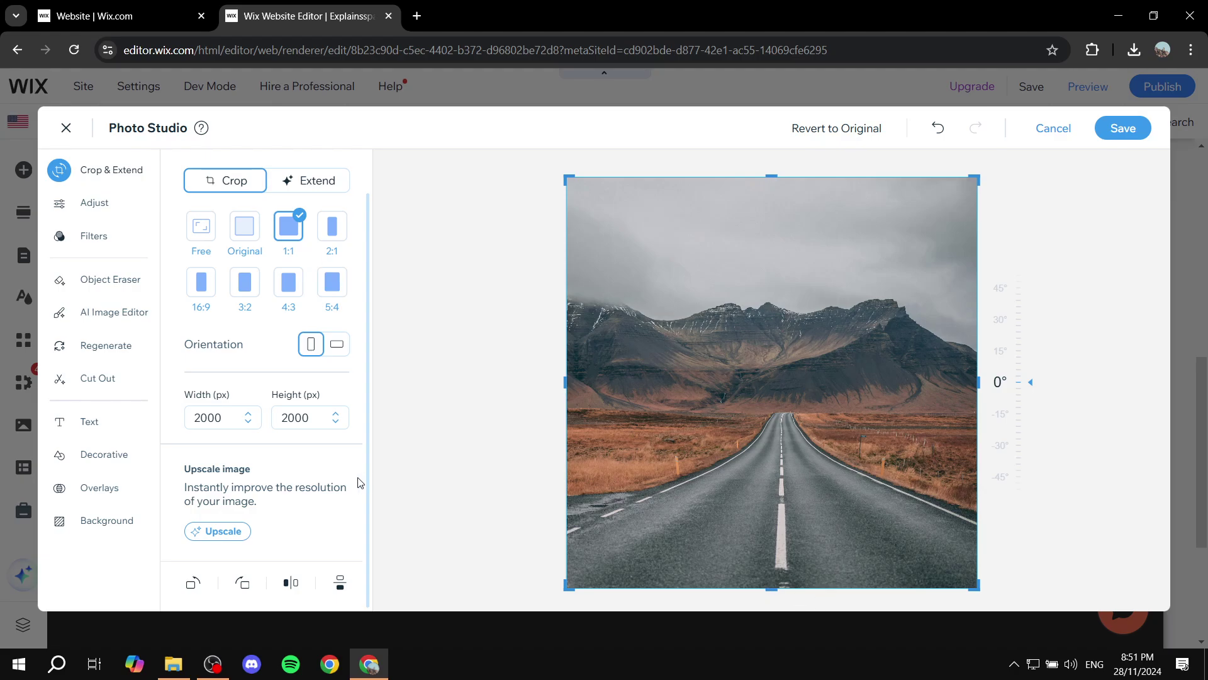
pyautogui.click(217, 533)
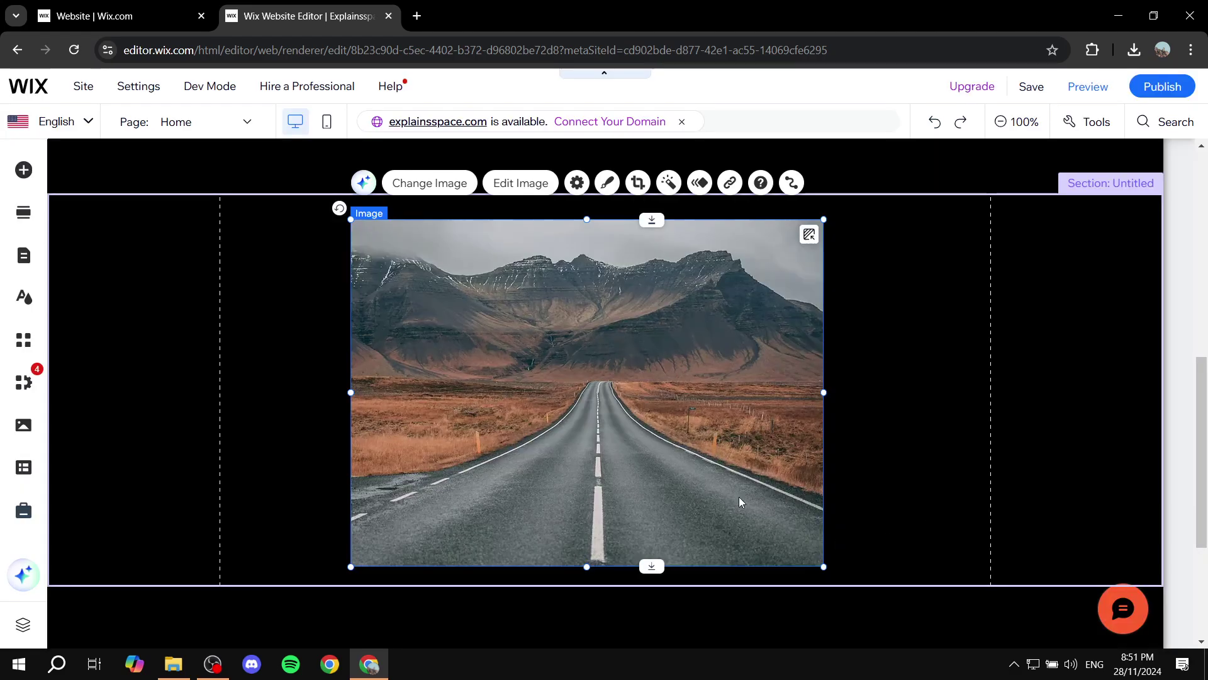
# - Scroll to the placeholder image gallery below the road photo and select it
pyautogui.scroll(-3, 740, 408)
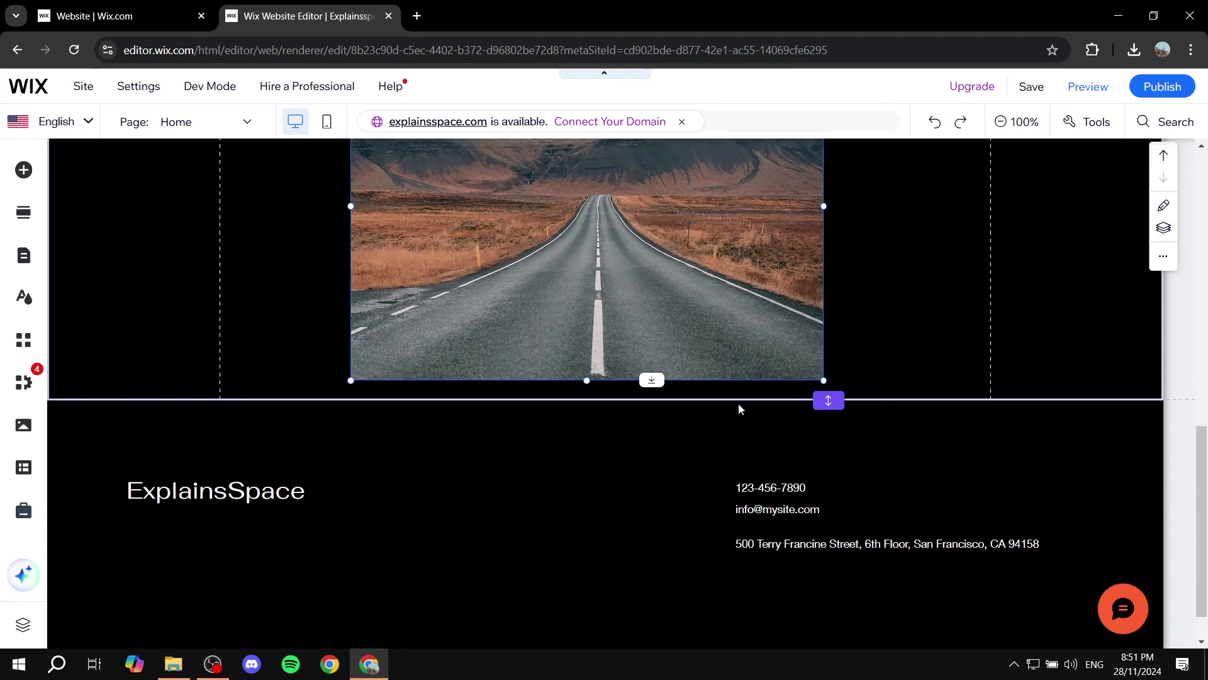
pyautogui.scroll(5, 973, 305)
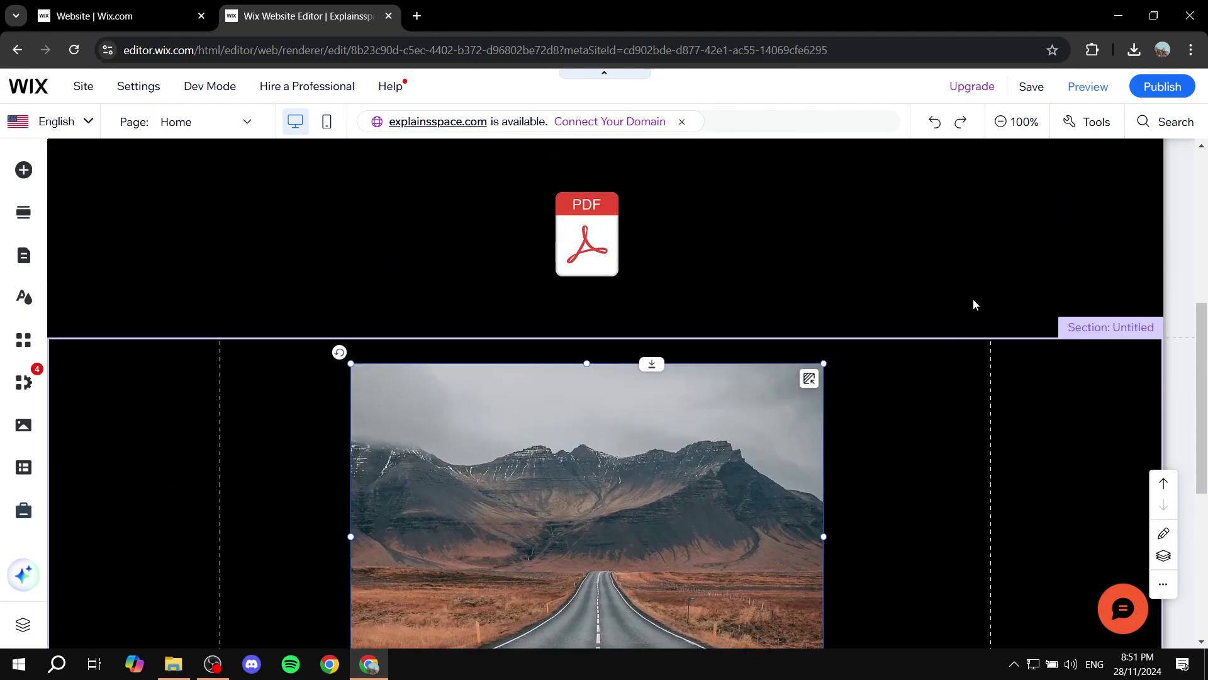
pyautogui.scroll(-3, 969, 309)
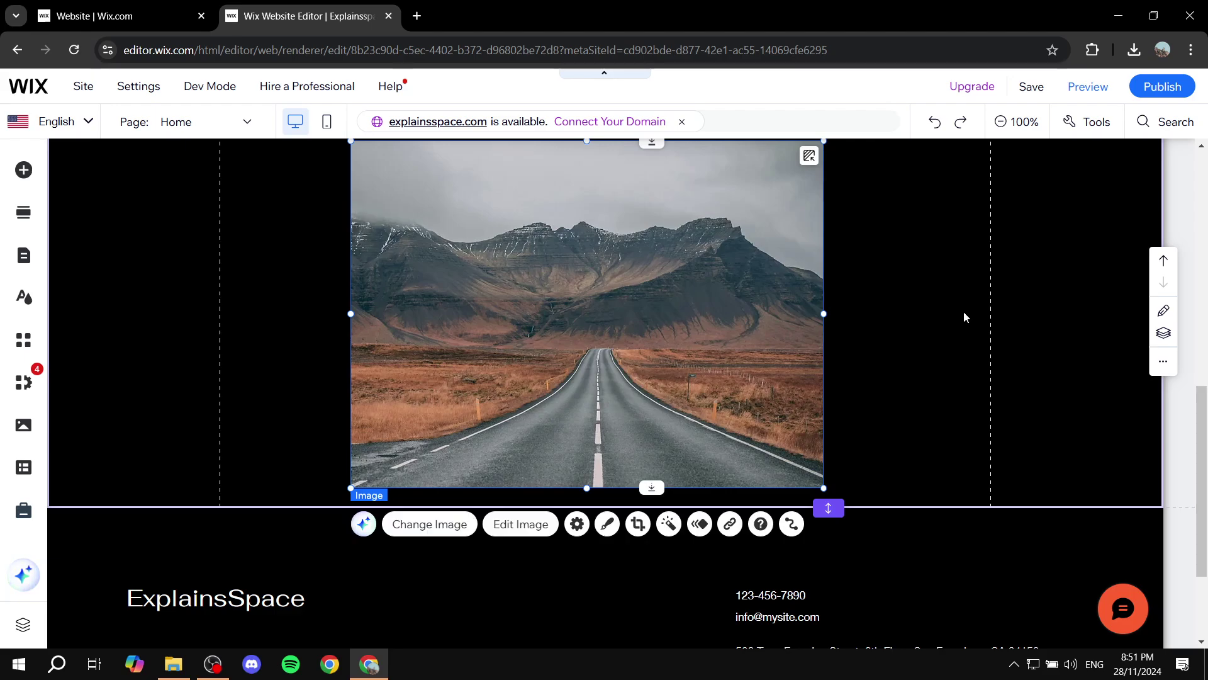
pyautogui.scroll(5, 1081, 364)
pyautogui.click(1081, 364)
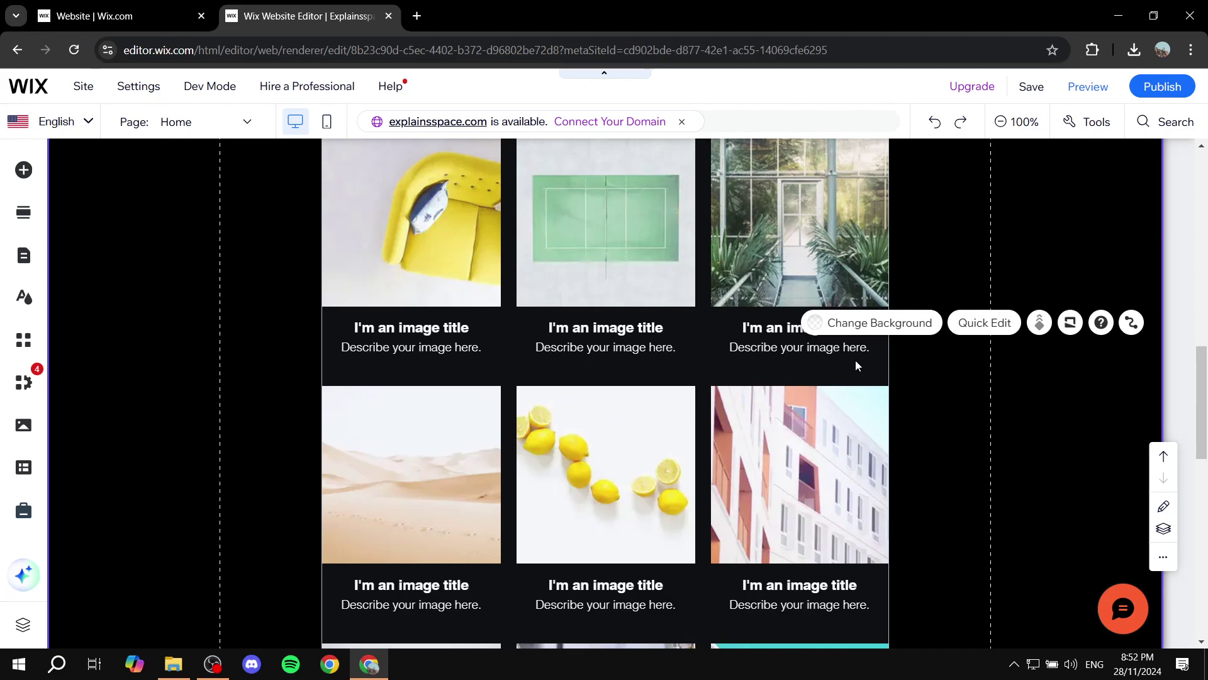
pyautogui.click(855, 361)
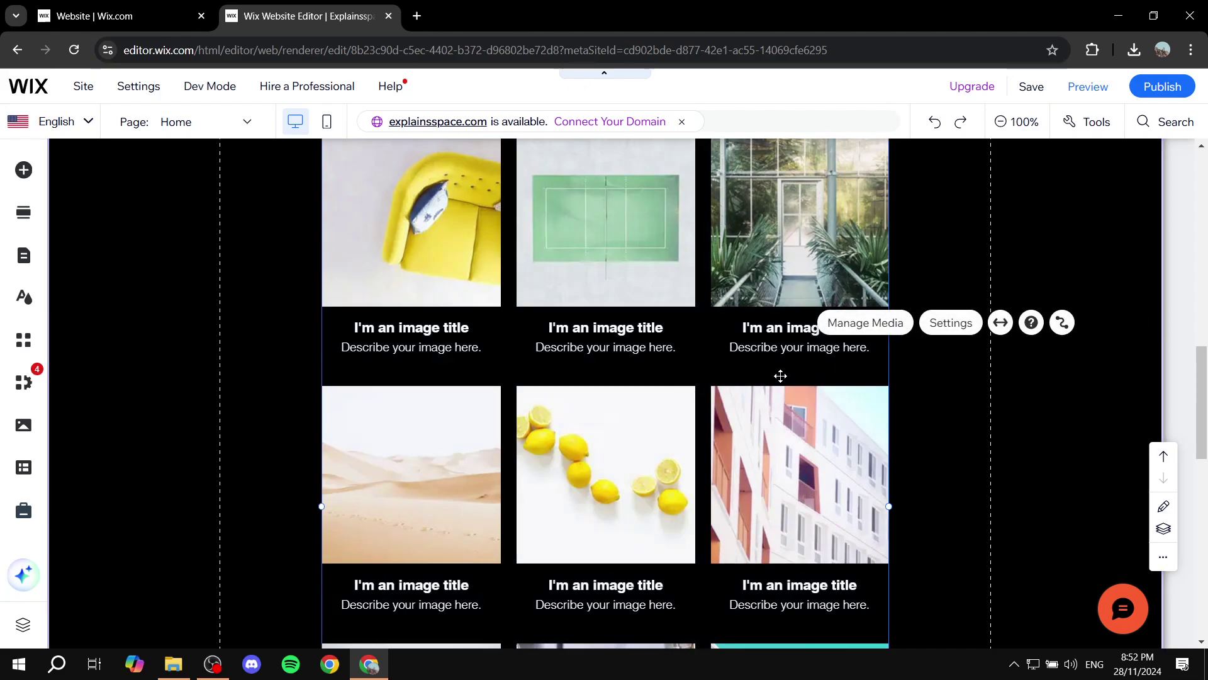
# - Bring up the gallery's Advanced settings and scroll down to the image settings
pyautogui.click(946, 332)
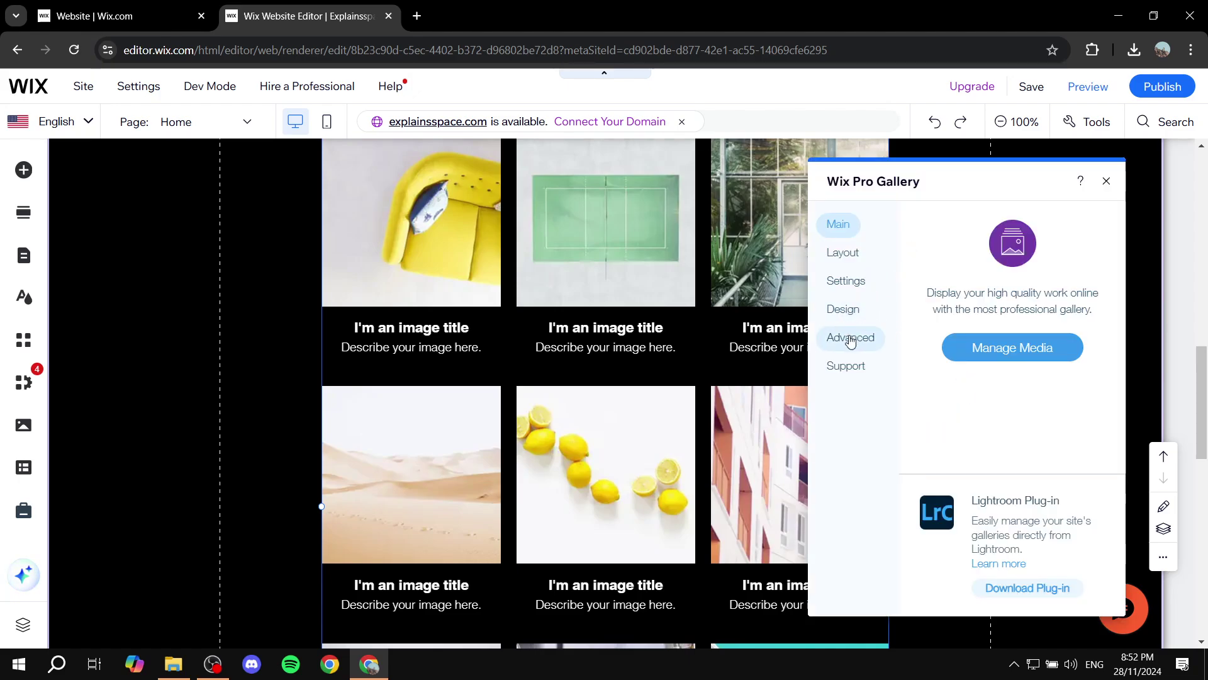
pyautogui.click(851, 340)
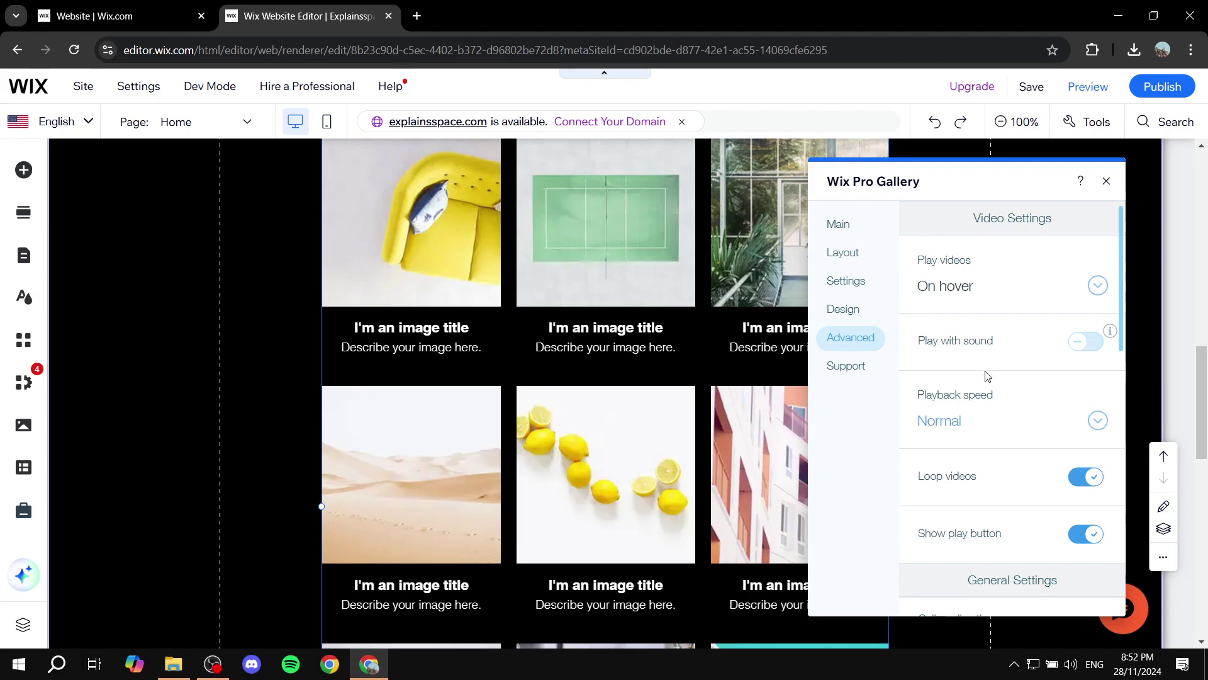
pyautogui.scroll(-4, 986, 377)
pyautogui.scroll(-3, 985, 376)
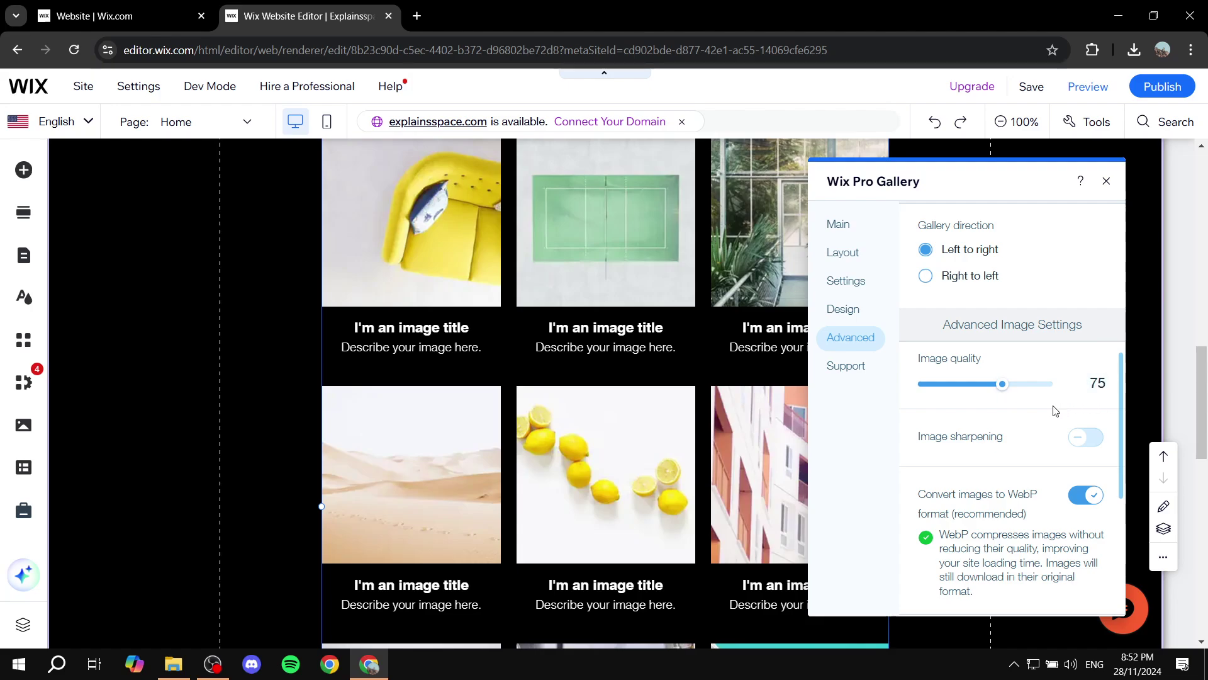
# - Try several Image quality slider values, from 35 up to 100 and back down
pyautogui.moveTo(1002, 383)
pyautogui.mouseDown()
pyautogui.moveTo(1081, 384)
pyautogui.moveTo(934, 387)
pyautogui.mouseUp()
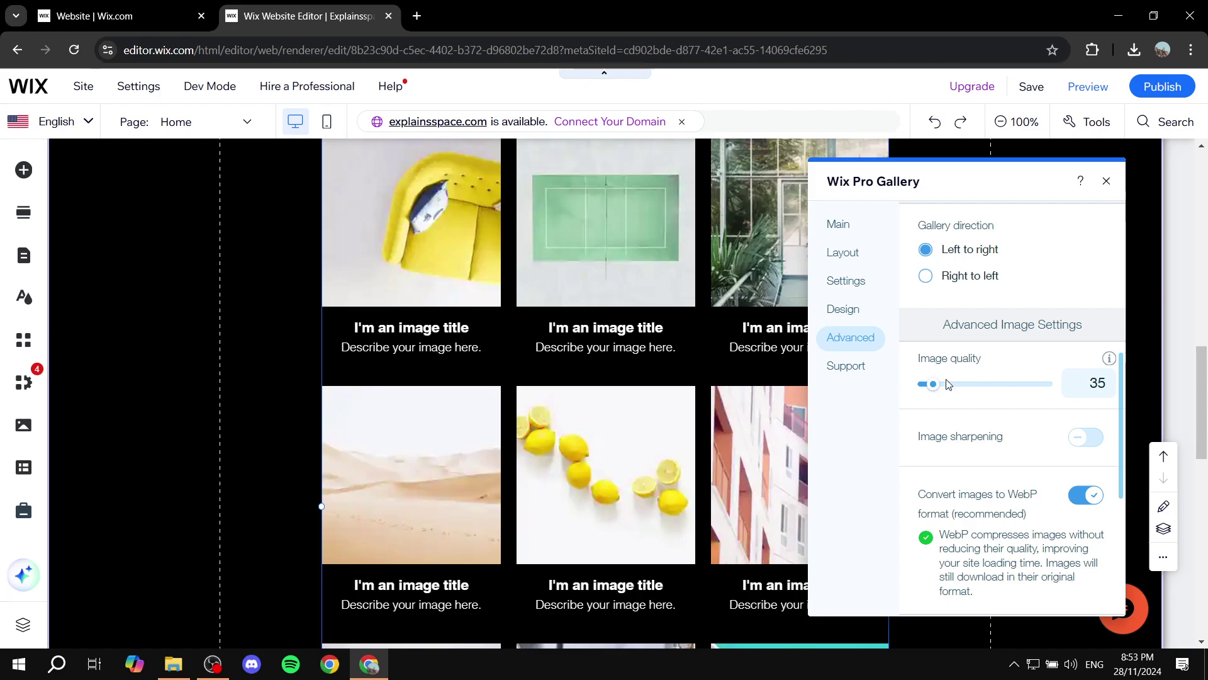
pyautogui.moveTo(934, 385)
pyautogui.mouseDown()
pyautogui.moveTo(1068, 387)
pyautogui.moveTo(1030, 384)
pyautogui.mouseUp()
pyautogui.moveTo(1033, 389); pyautogui.dragTo(1101, 385)
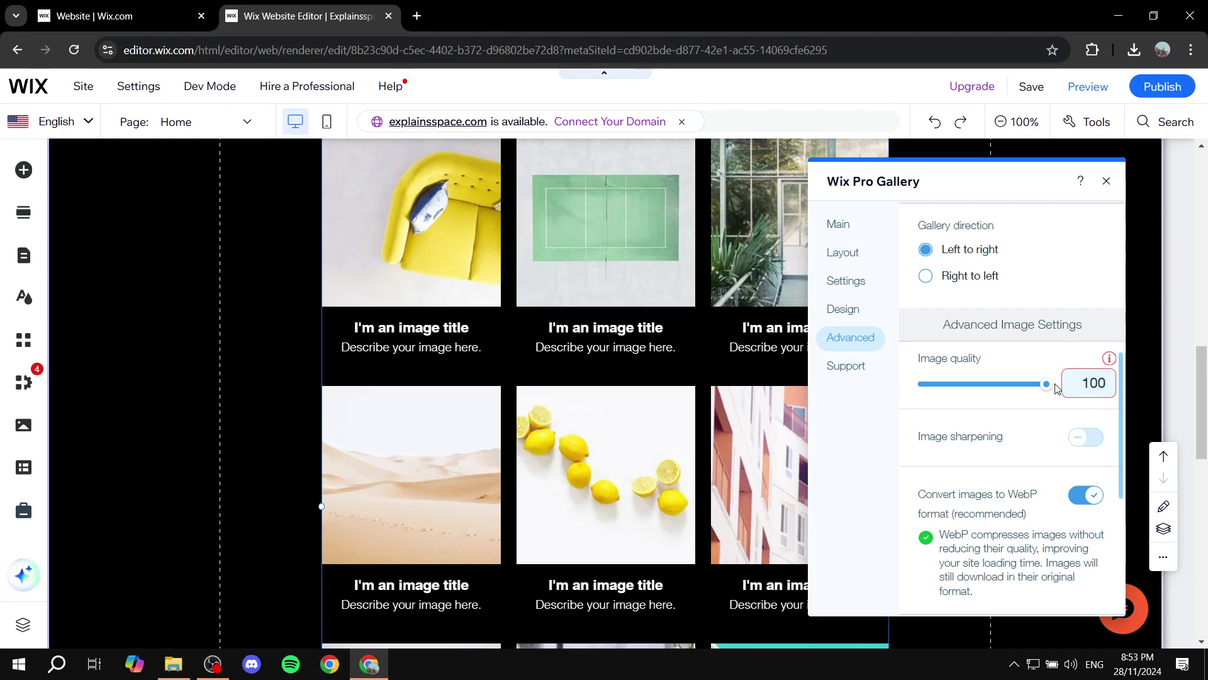
pyautogui.moveTo(1046, 383)
pyautogui.mouseDown()
pyautogui.moveTo(943, 398)
pyautogui.moveTo(1004, 388)
pyautogui.mouseUp()
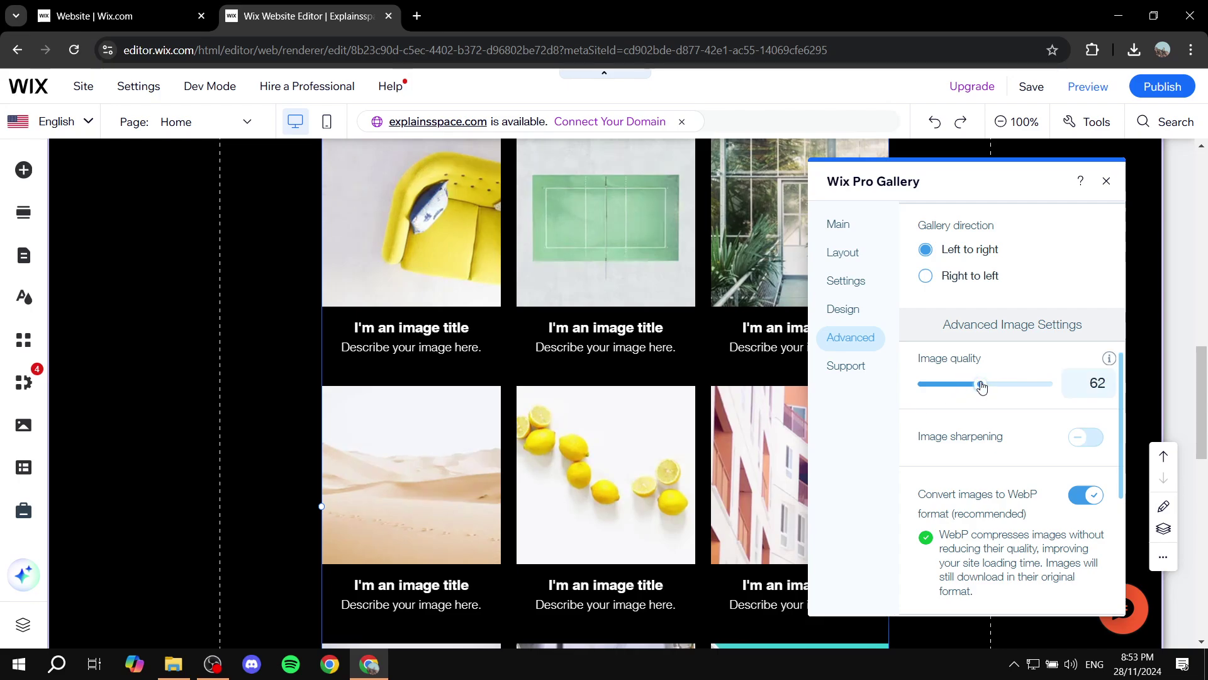